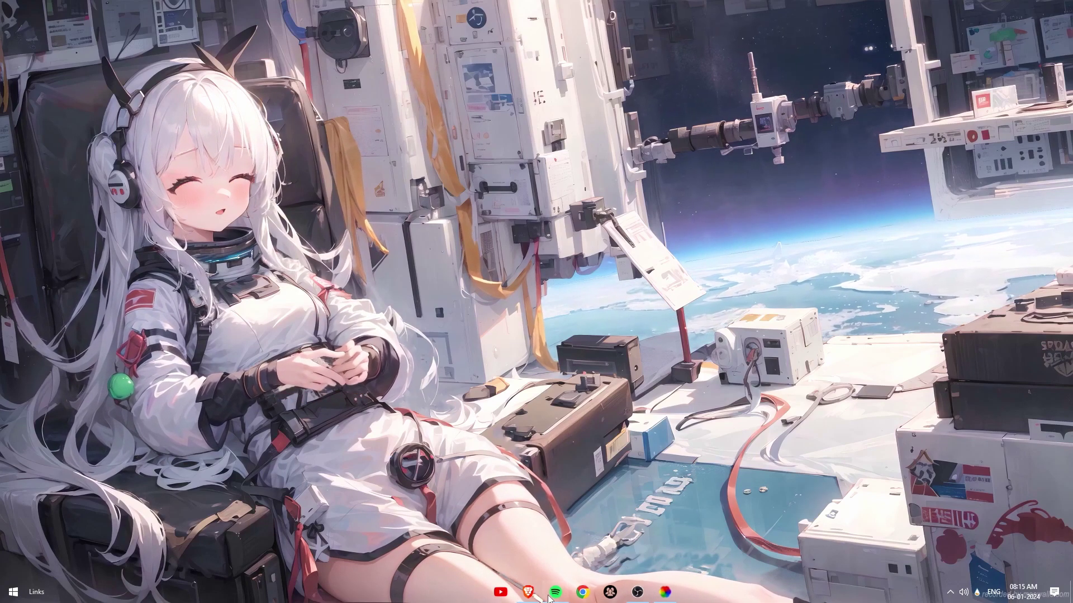
- Copy the Emulator link to the MuMu Player site from the PasteDrop tutorial paste
{"action": "mouse_move", "coordinate": [531, 594]}
{"action": "left_click", "coordinate": [542, 539]}
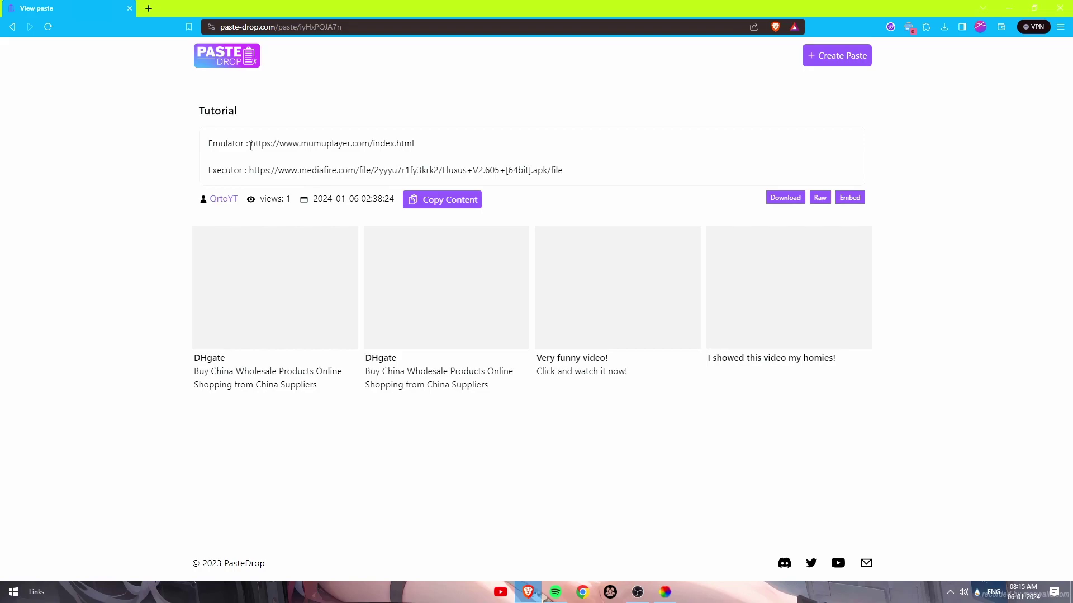
{"action": "left_click_drag", "start_coordinate": [250, 145], "coordinate": [426, 143]}
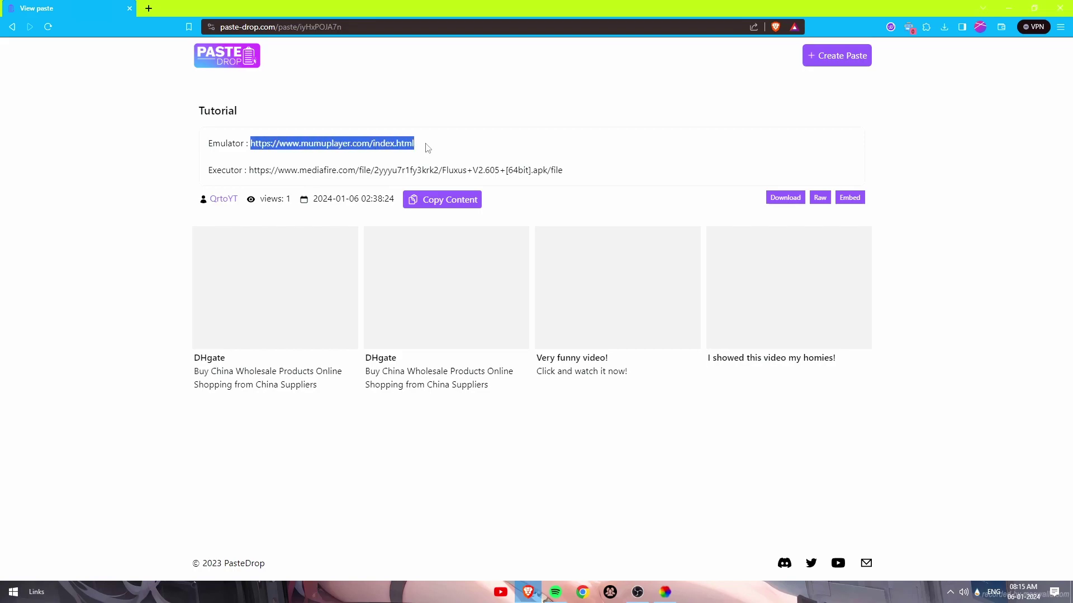
{"action": "right_click", "coordinate": [391, 141]}
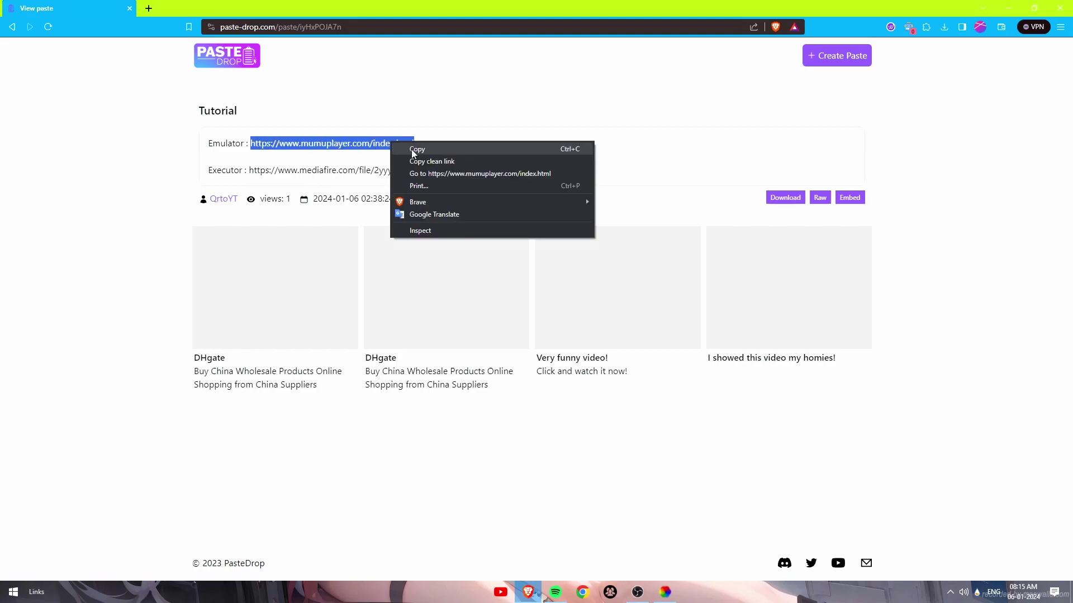
{"action": "left_click", "coordinate": [413, 153]}
- Load the MuMu Player website from the copied link in a new tab
{"action": "left_click", "coordinate": [148, 8]}
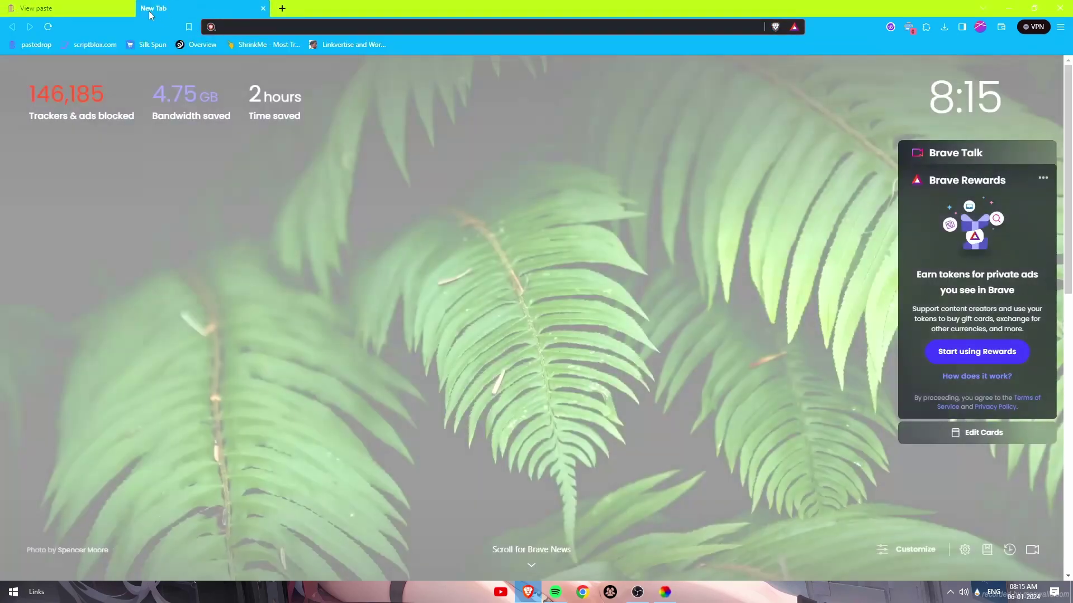
{"action": "key", "text": "ctrl+v"}
{"action": "key", "text": "Return"}
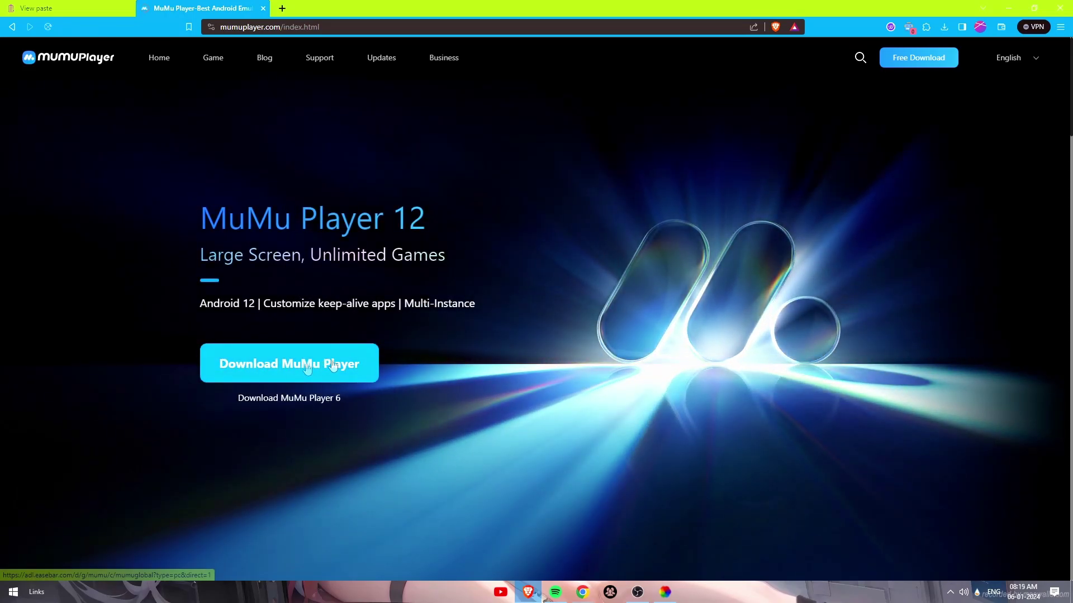
- Save the MuMu Player installer to Downloads and open the full download history
{"action": "left_click", "coordinate": [332, 360]}
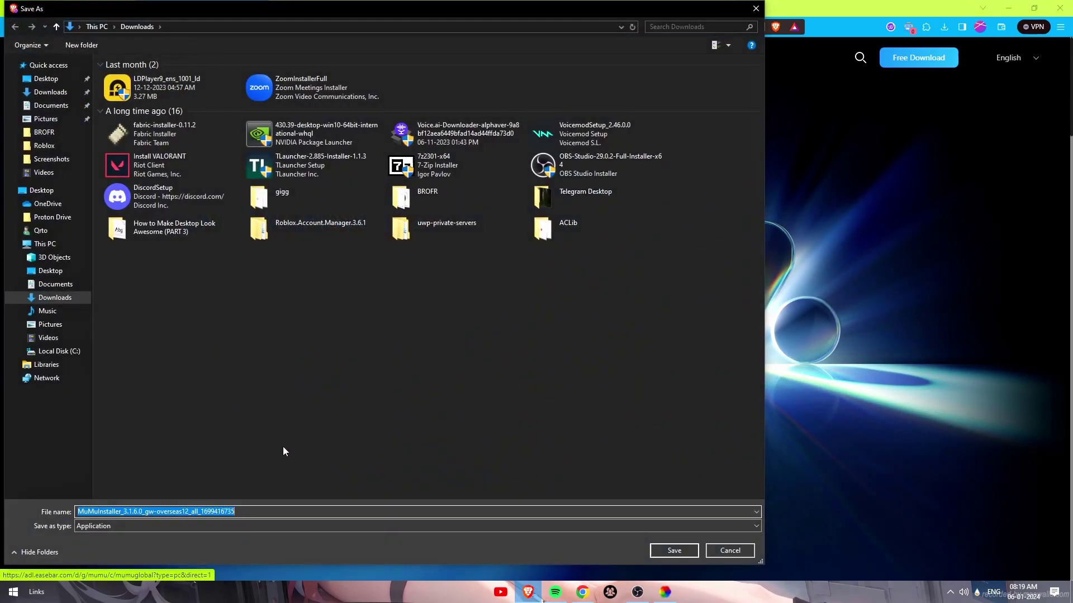
{"action": "left_click", "coordinate": [679, 553]}
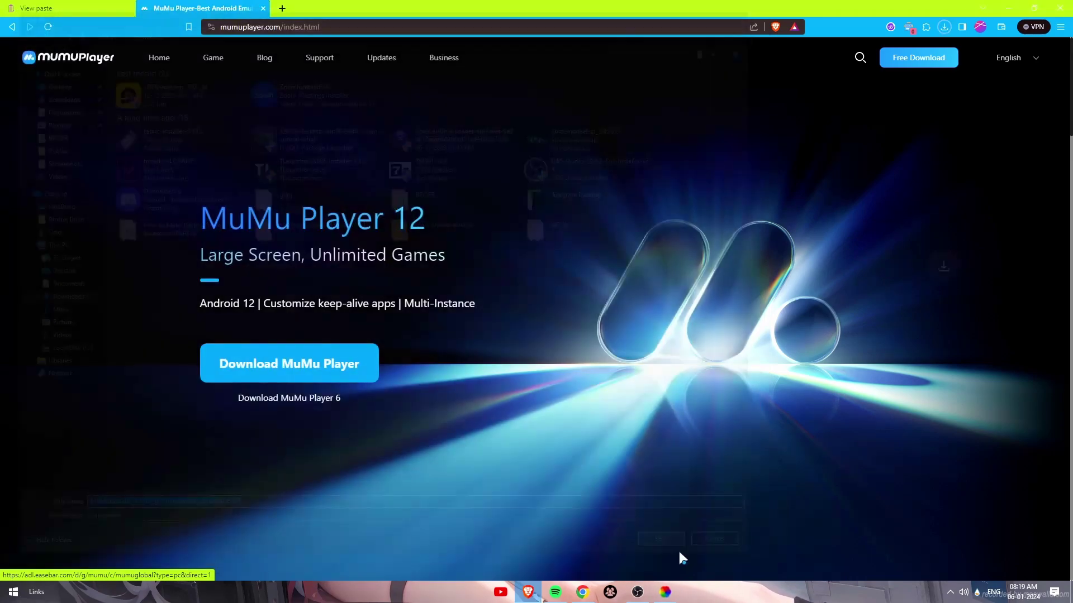
{"action": "left_click", "coordinate": [944, 27]}
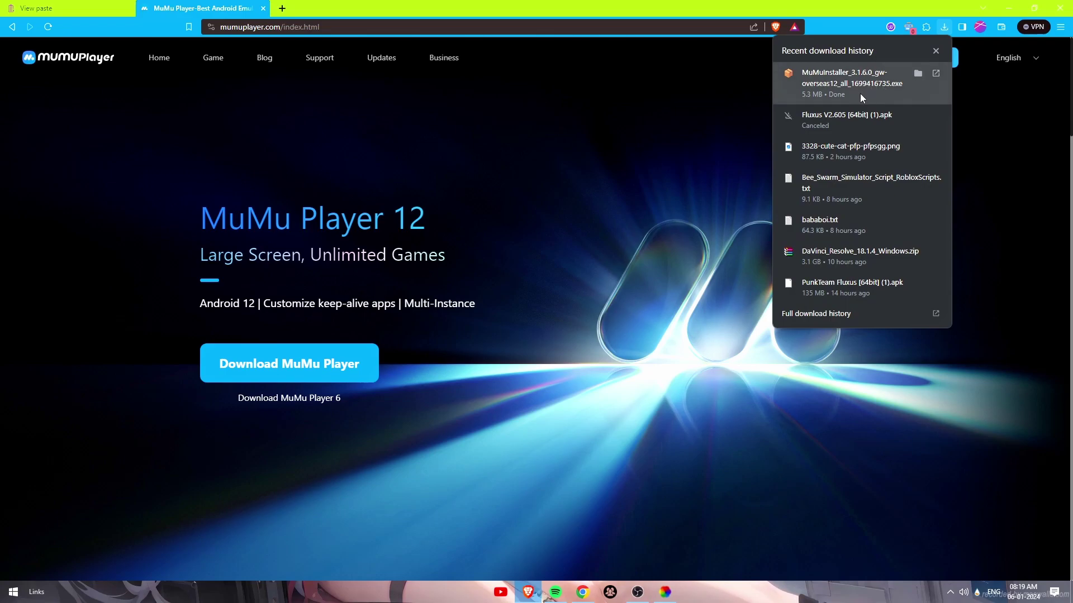
{"action": "left_click", "coordinate": [838, 314]}
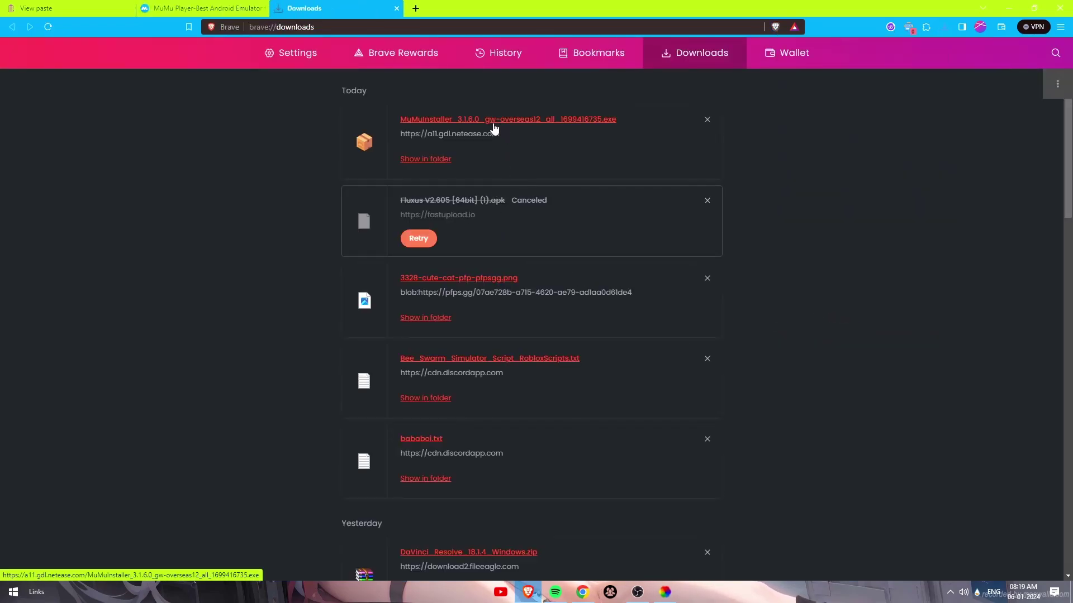
- Run MuMuInstaller_3.1.6.0.exe from Downloads and complete a Quick Install of MuMu Player 12
{"action": "double_click", "coordinate": [491, 119]}
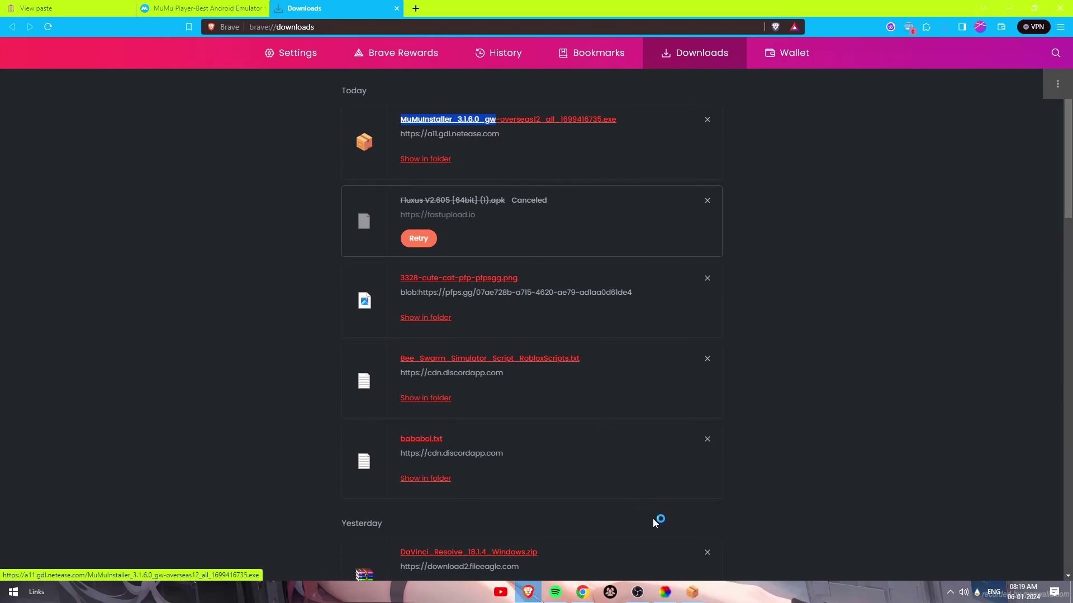
{"action": "left_click", "coordinate": [692, 592]}
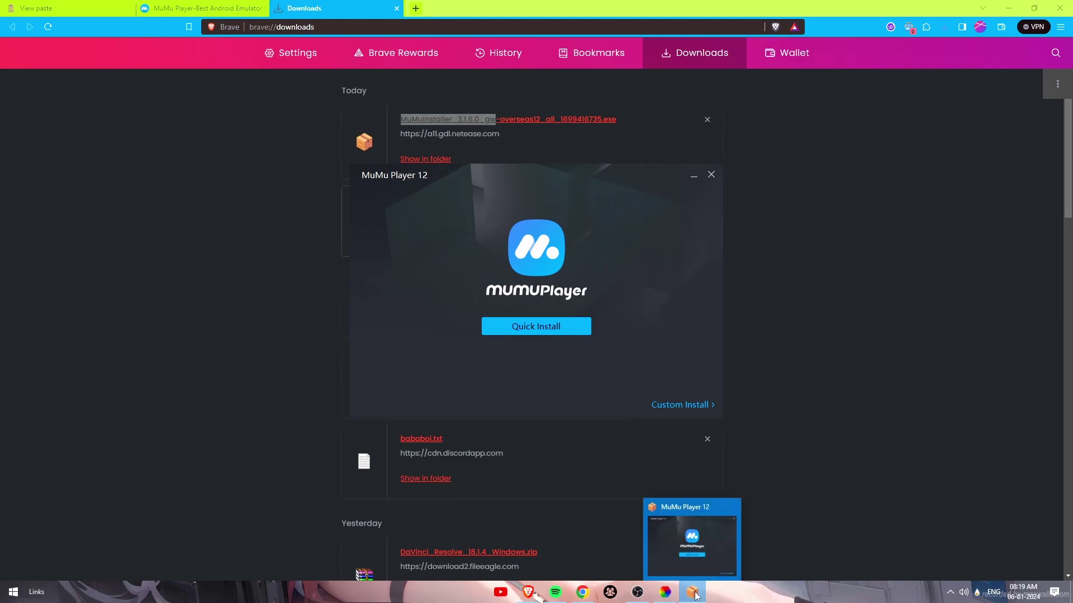
{"action": "left_click", "coordinate": [557, 335]}
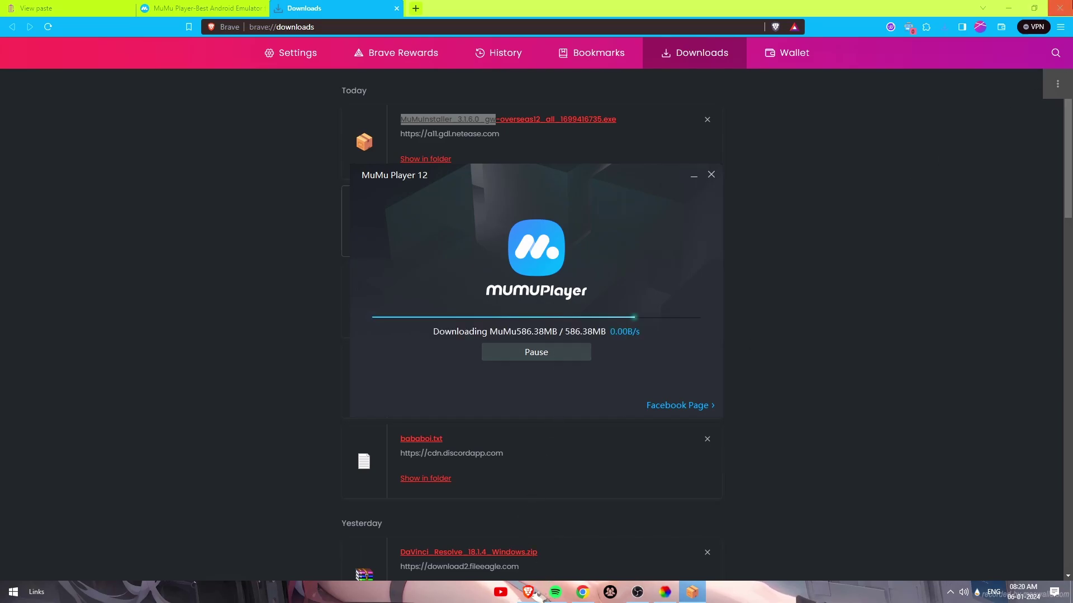
{"action": "left_click", "coordinate": [528, 592]}
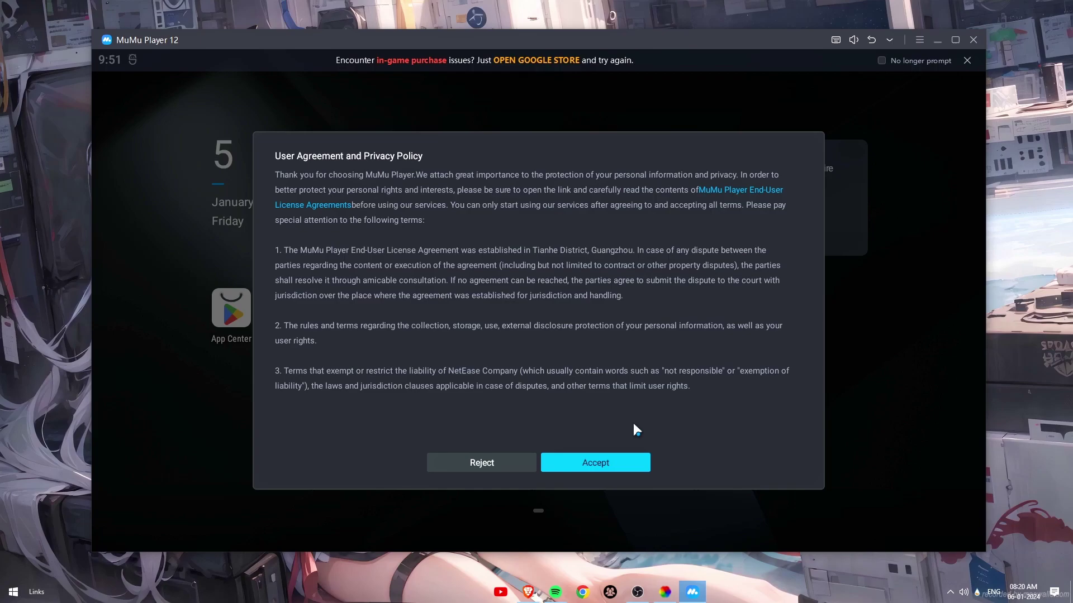
- Accept the MuMu user agreement, permanently hide the purchase notice, and minimize the emulator
{"action": "left_click", "coordinate": [593, 463]}
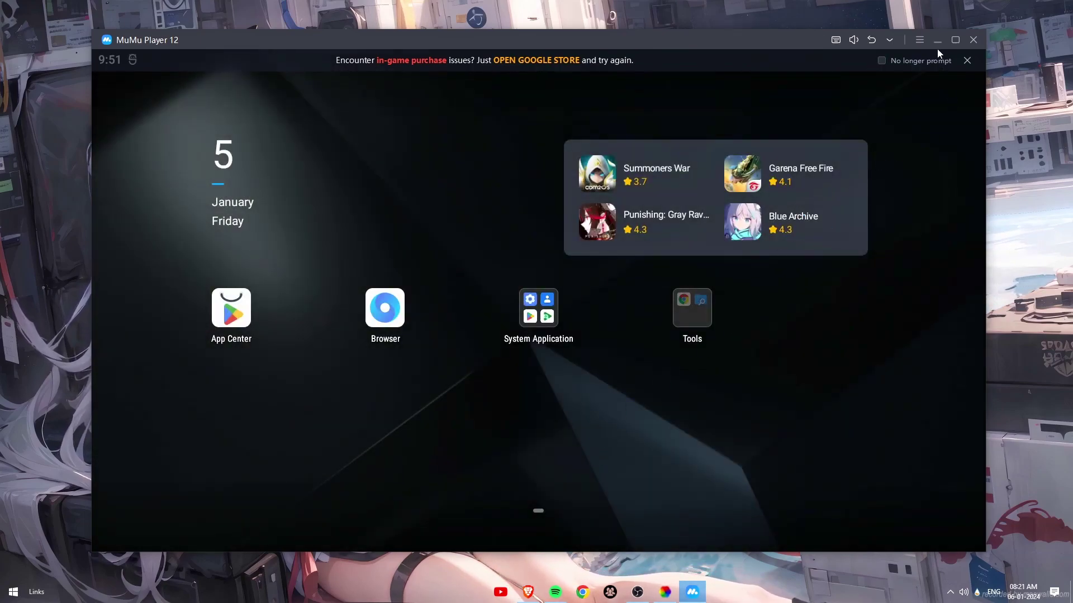
{"action": "left_click", "coordinate": [881, 61]}
{"action": "left_click", "coordinate": [965, 61]}
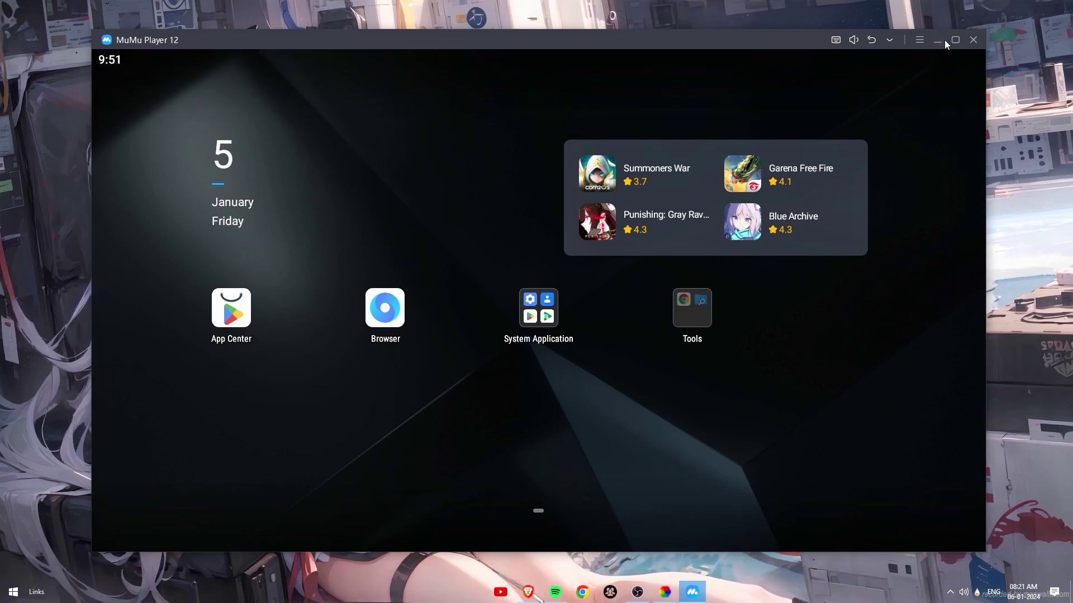
{"action": "left_click", "coordinate": [944, 39]}
- Copy the Executor MediaFire link from the PasteDrop tutorial paste
{"action": "left_click", "coordinate": [526, 591]}
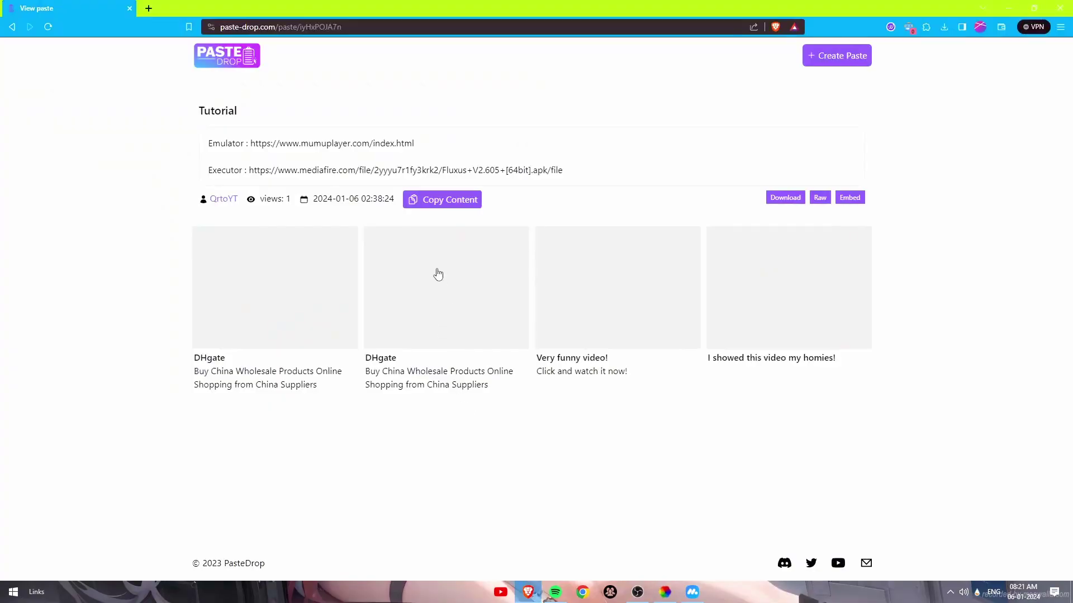
{"action": "left_click_drag", "start_coordinate": [250, 170], "coordinate": [566, 181]}
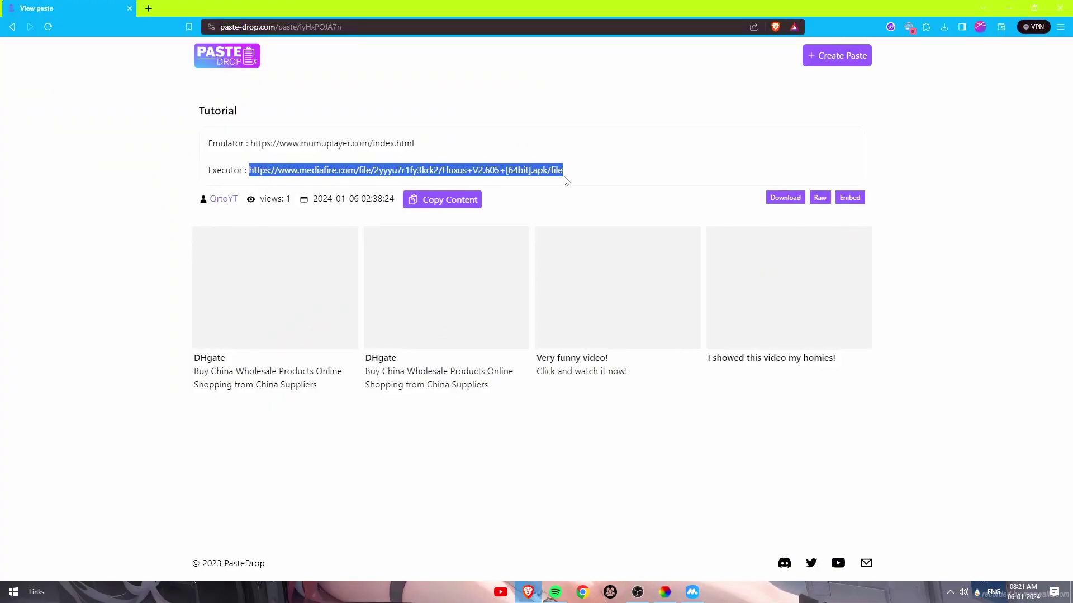
{"action": "right_click", "coordinate": [533, 169]}
{"action": "left_click", "coordinate": [559, 182]}
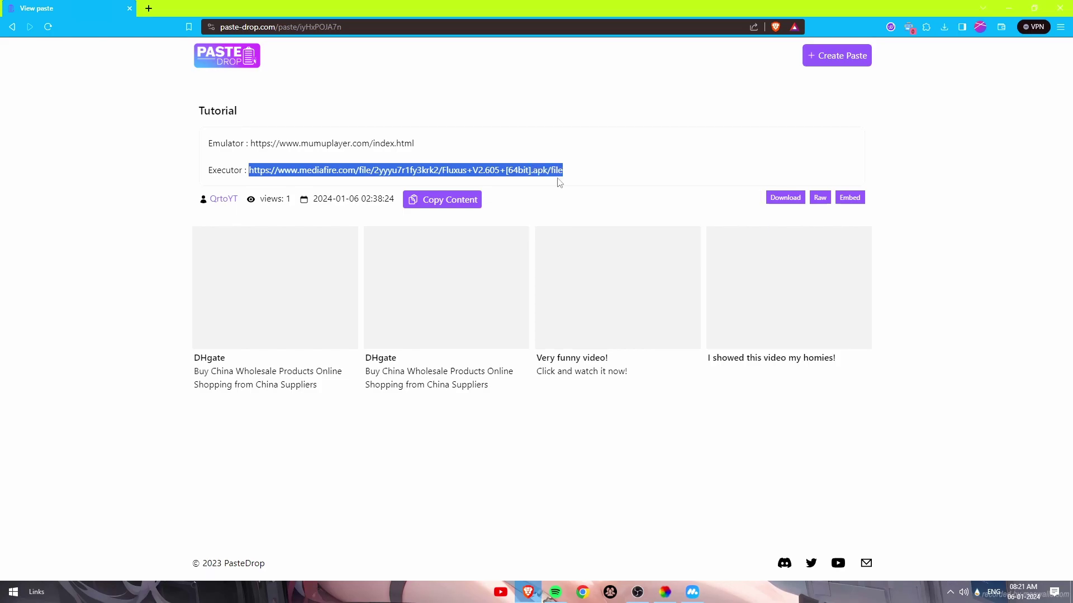
- Load the MediaFire page in a new tab and save Fluxus V2.605 [64bit].apk to Downloads
{"action": "left_click", "coordinate": [148, 8]}
{"action": "key", "text": "ctrl+v"}
{"action": "key", "text": "Return"}
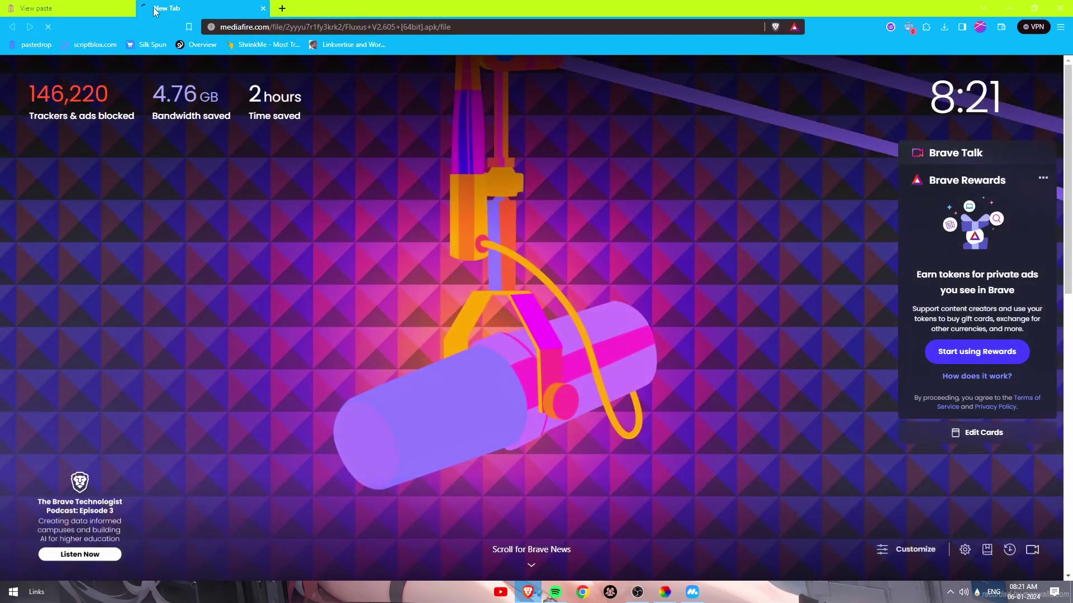
{"action": "left_click", "coordinate": [717, 140]}
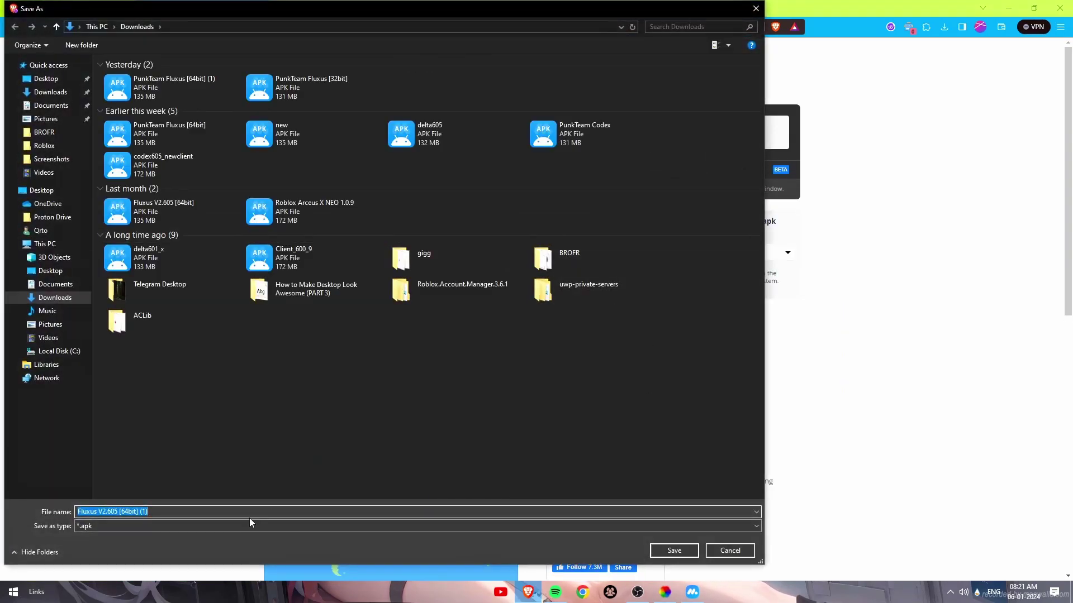
{"action": "left_click", "coordinate": [671, 552]}
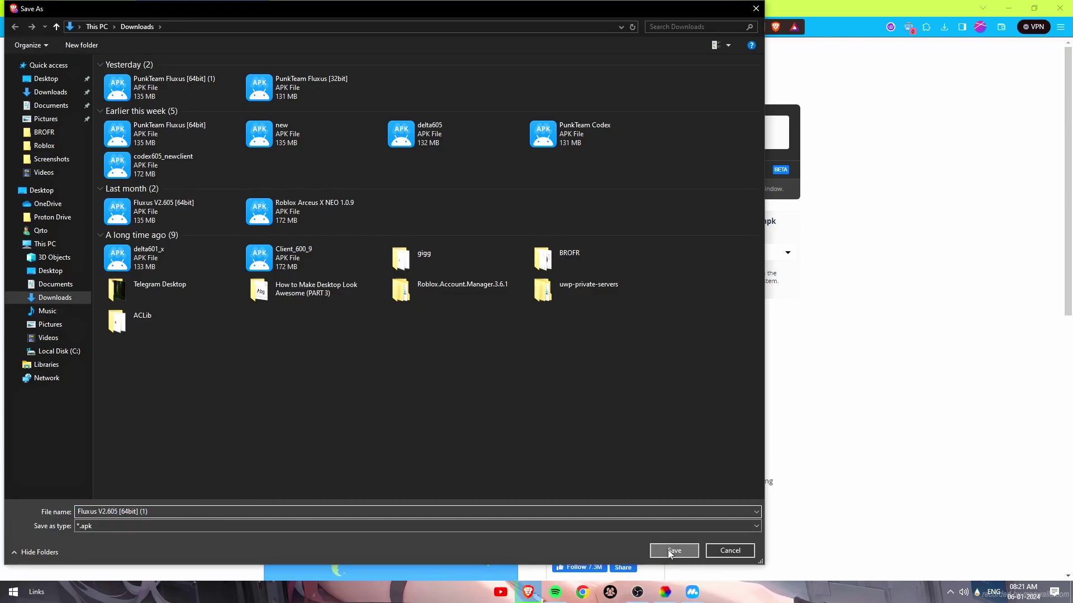
{"action": "left_click", "coordinate": [948, 30]}
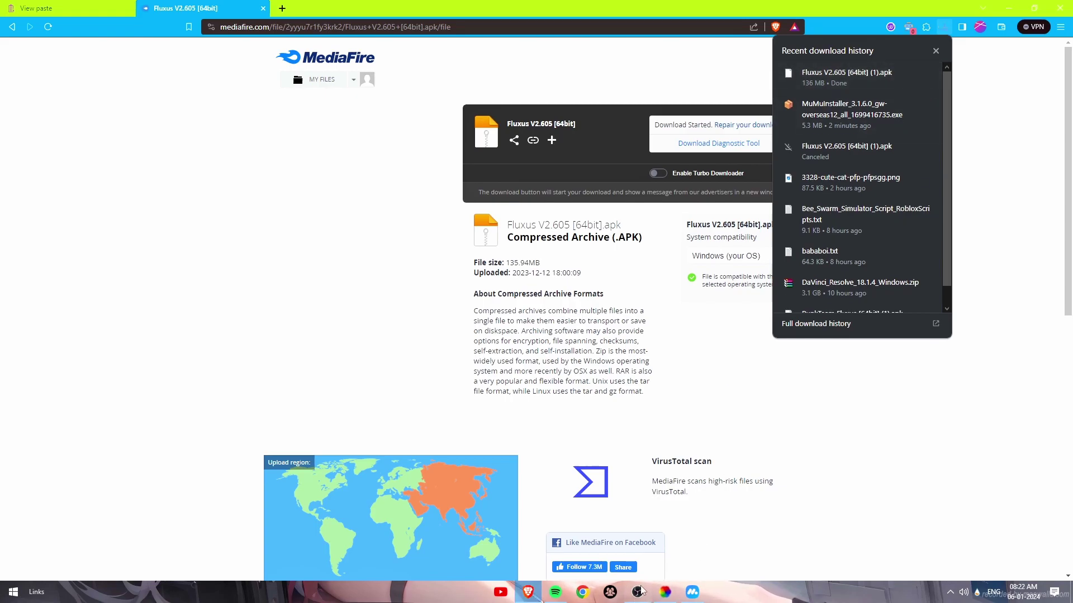
- Install the Fluxus V2.605 [64bit] APK into MuMu Player 12 through APK install
{"action": "left_click", "coordinate": [538, 594]}
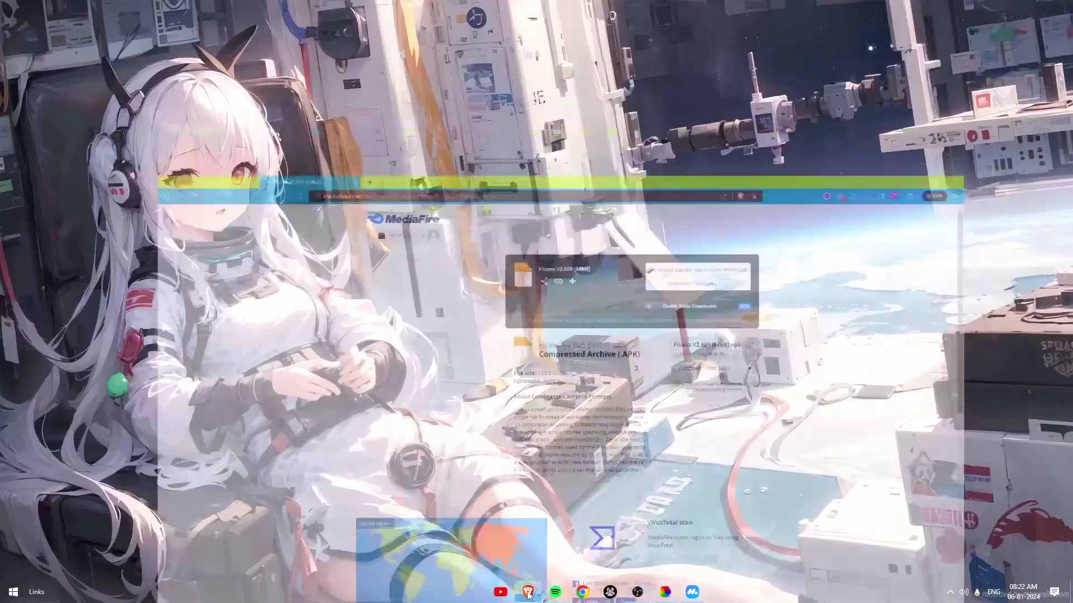
{"action": "left_click", "coordinate": [691, 594]}
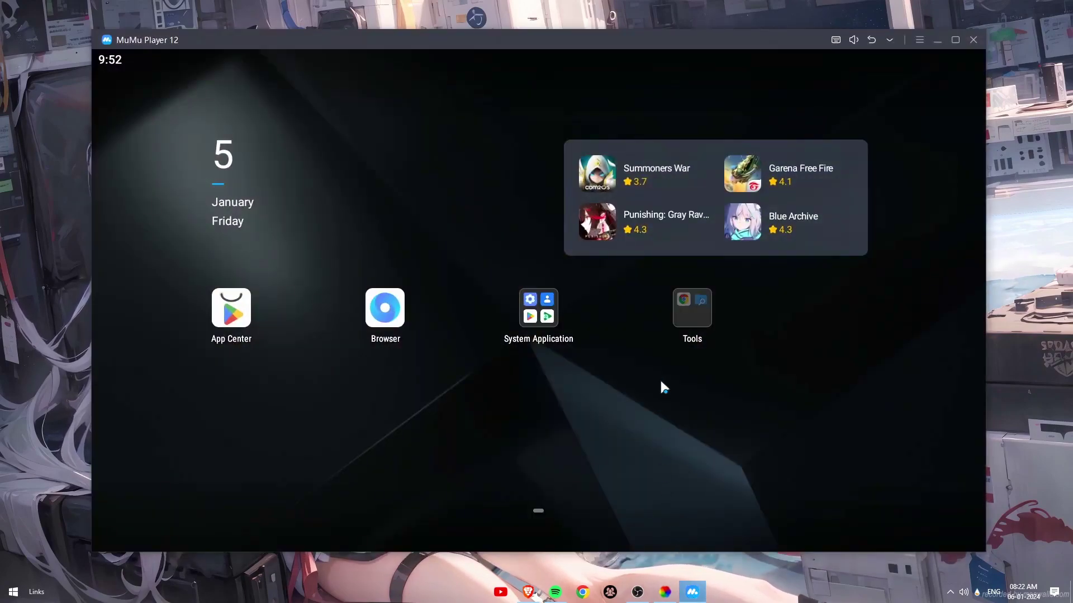
{"action": "left_click", "coordinate": [892, 39]}
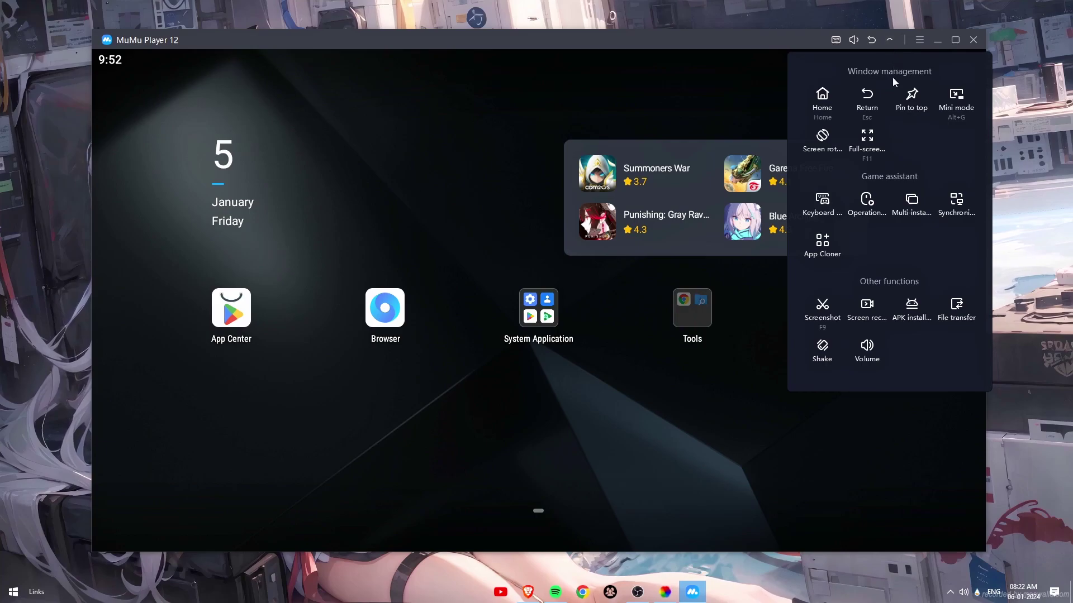
{"action": "left_click", "coordinate": [913, 319]}
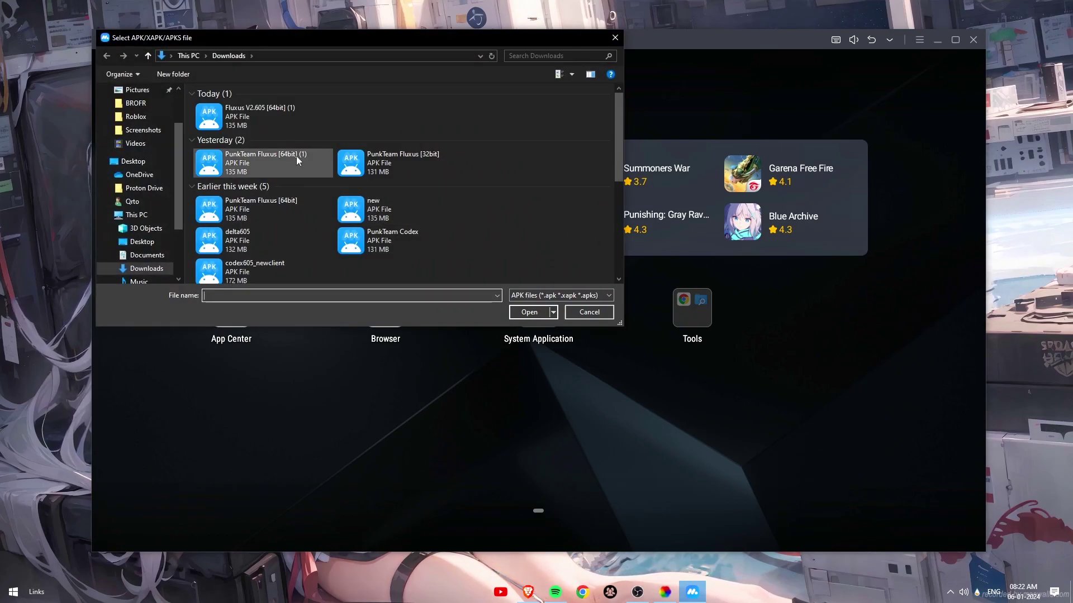
{"action": "double_click", "coordinate": [263, 115]}
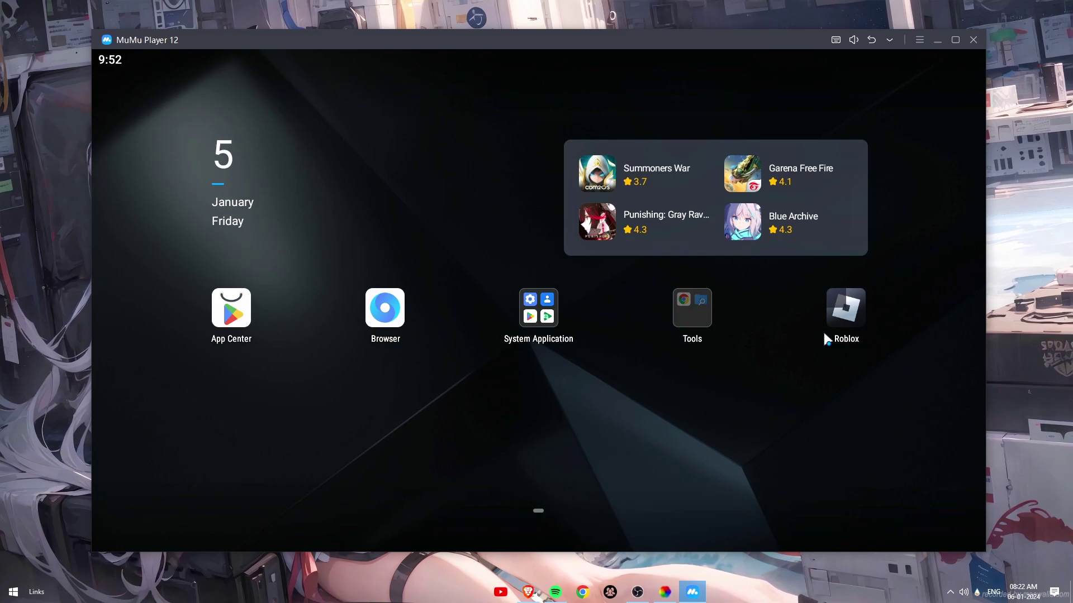
- Launch Roblox full screen, dismiss the keyboard tip and notifications, and start logging in
{"action": "left_click", "coordinate": [853, 308]}
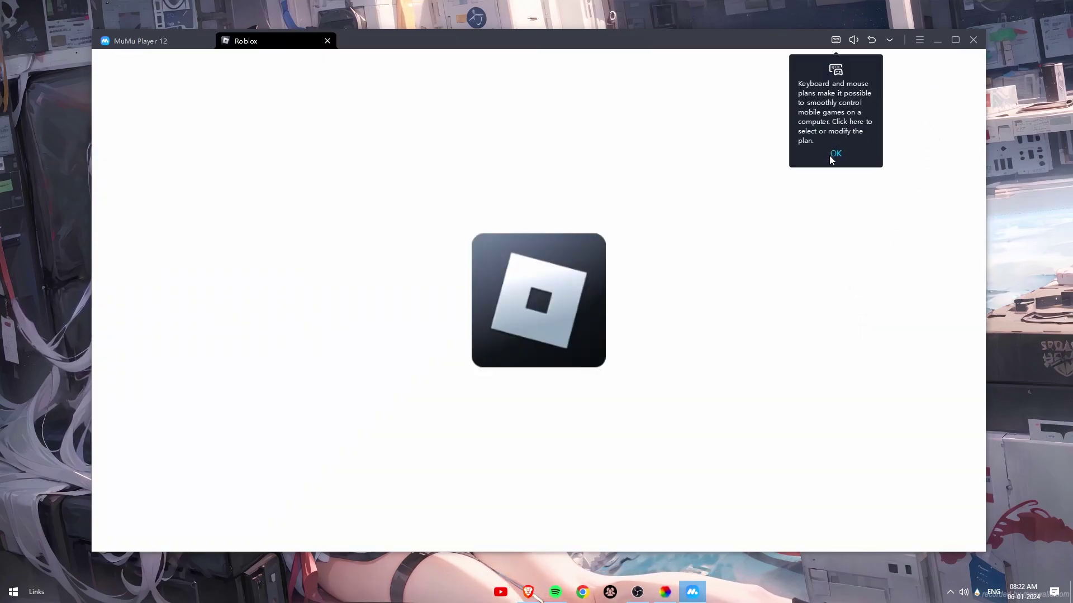
{"action": "left_click", "coordinate": [841, 155]}
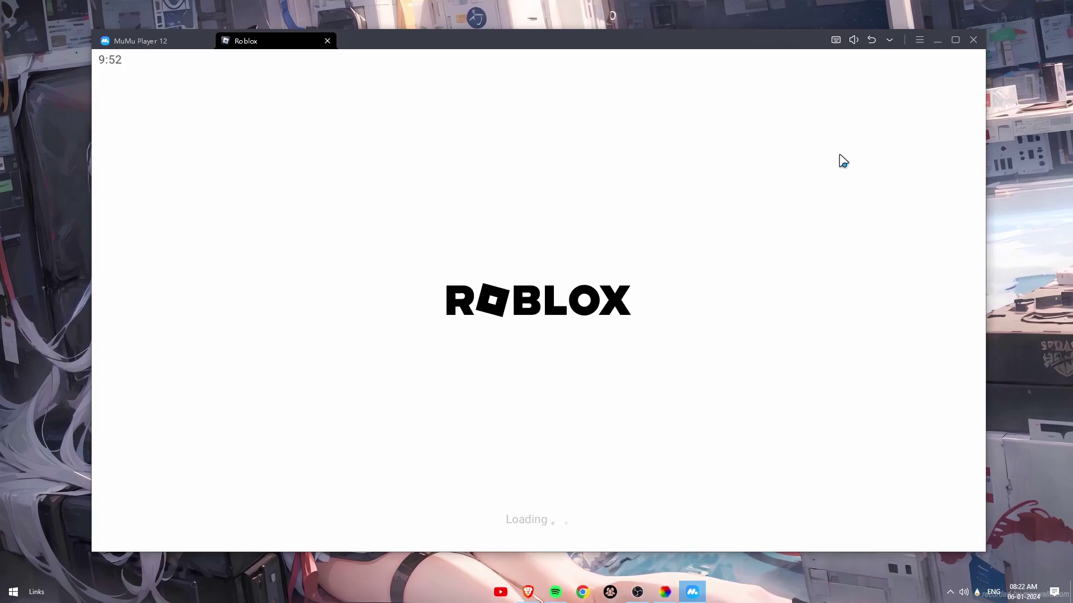
{"action": "left_click", "coordinate": [955, 40]}
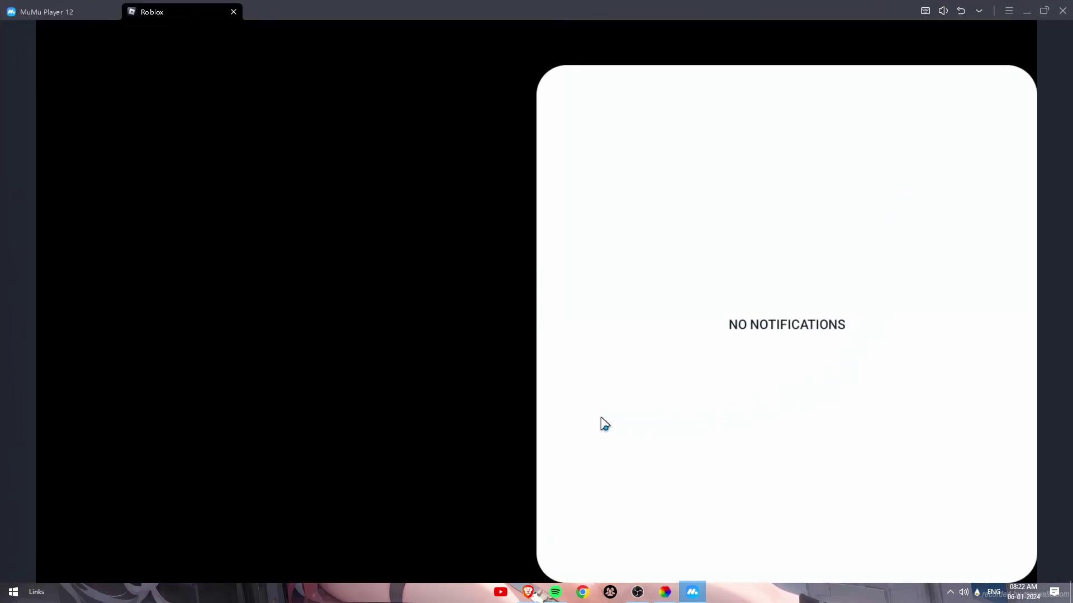
{"action": "left_click", "coordinate": [407, 374]}
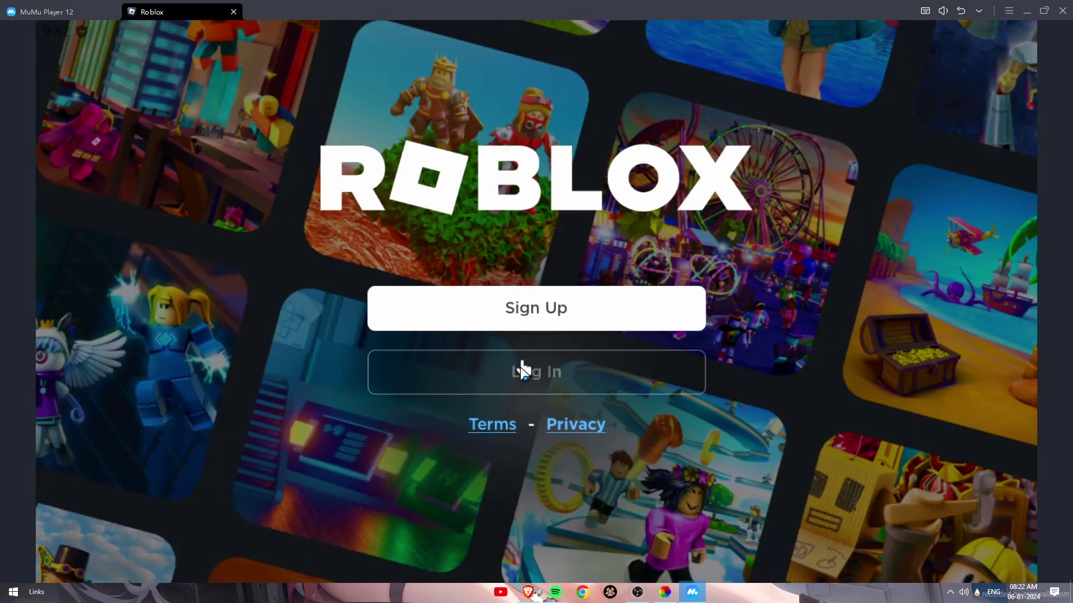
{"action": "left_click", "coordinate": [521, 367]}
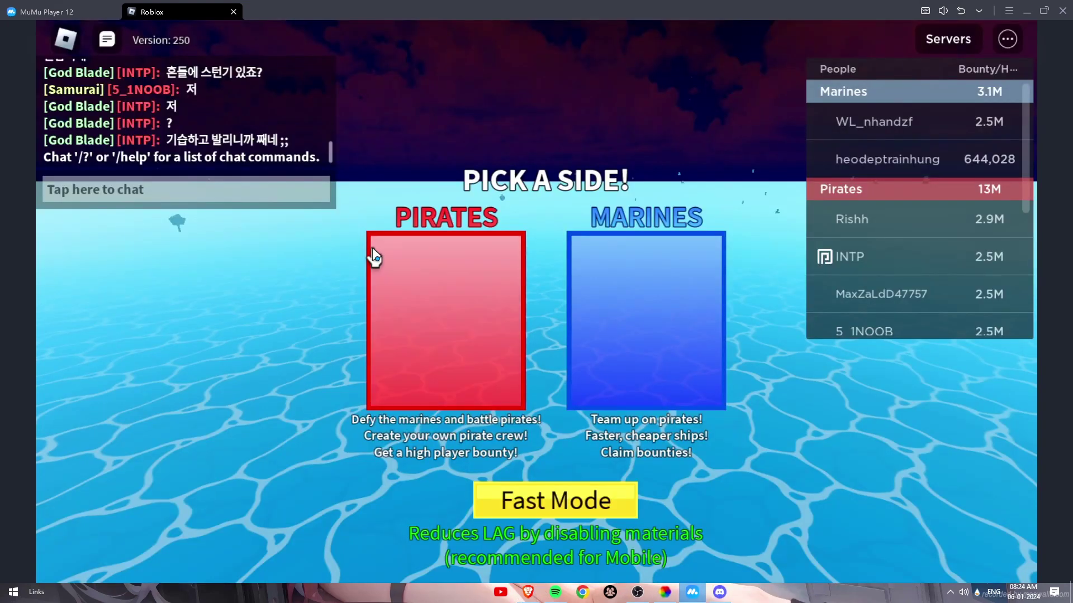
- Join Blox Fruits on the Pirates team and unlock Fluxus with the pasted, checked key
{"action": "left_click", "coordinate": [376, 262]}
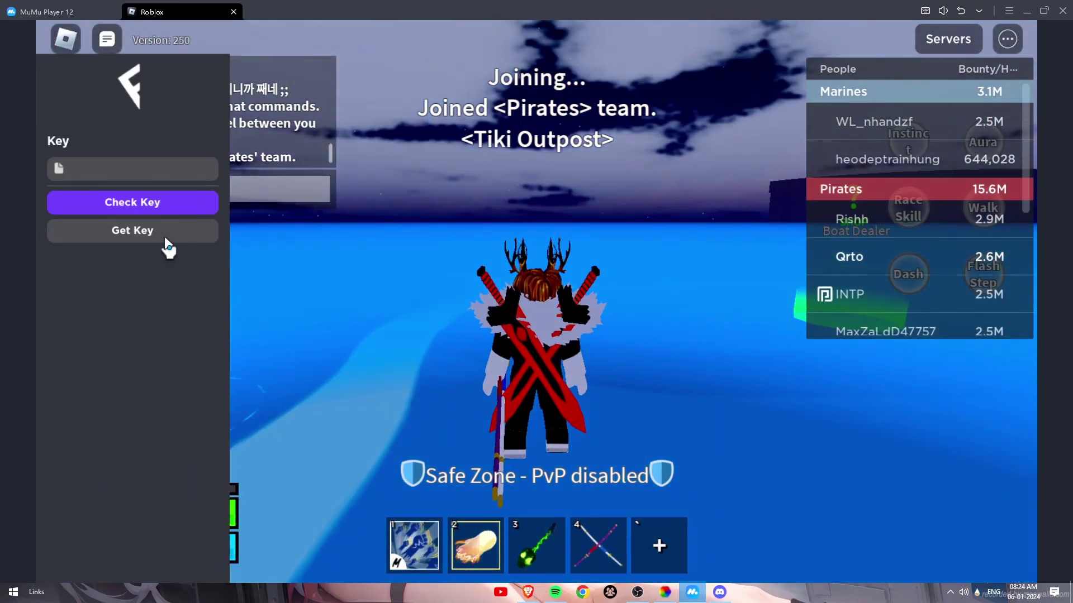
{"action": "left_click", "coordinate": [166, 241]}
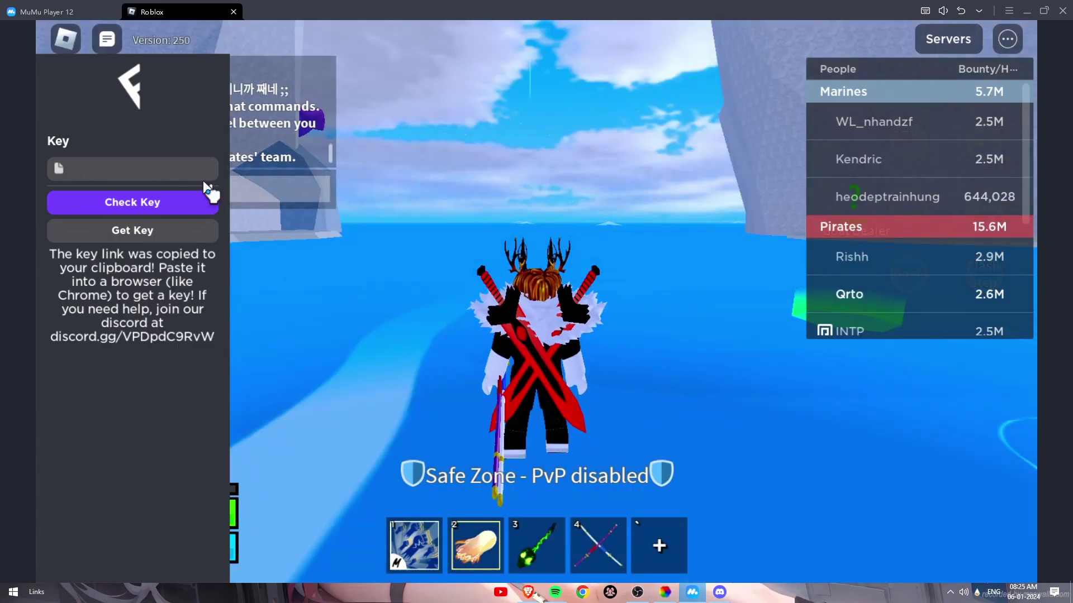
{"action": "left_click", "coordinate": [202, 175]}
{"action": "key", "text": "ctrl+v"}
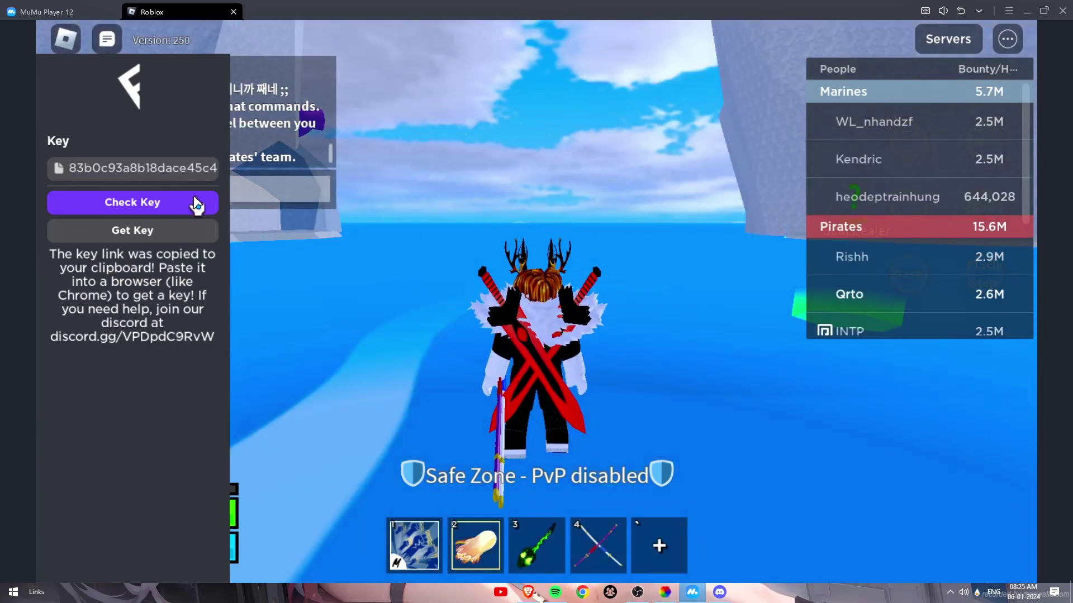
{"action": "left_click", "coordinate": [196, 205]}
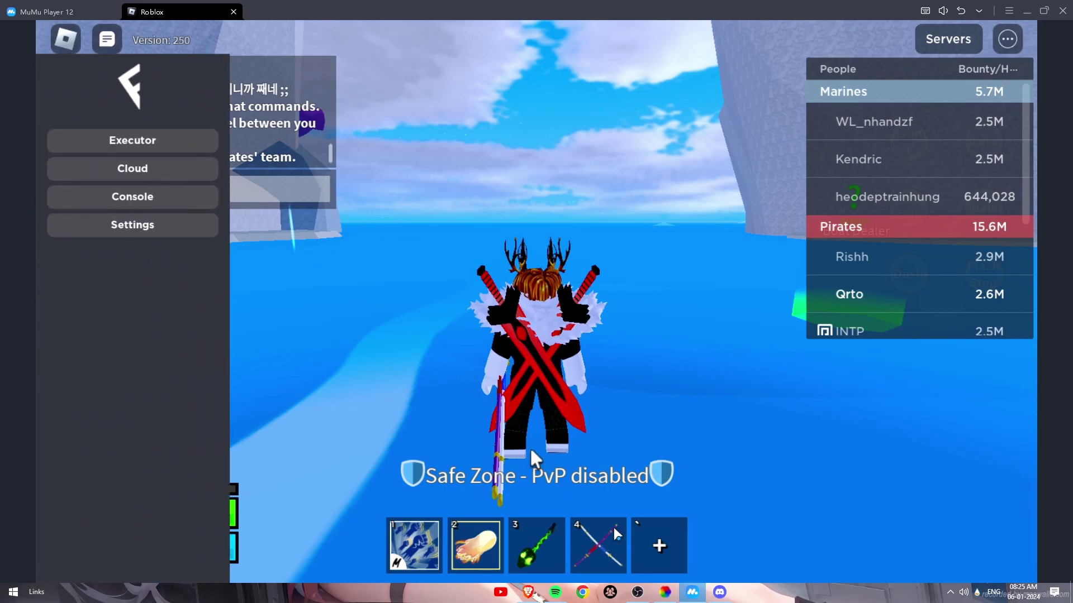
- Replace the Hello World sample in the Fluxus executor with the REDz Hub loadstring
{"action": "left_click", "coordinate": [192, 146]}
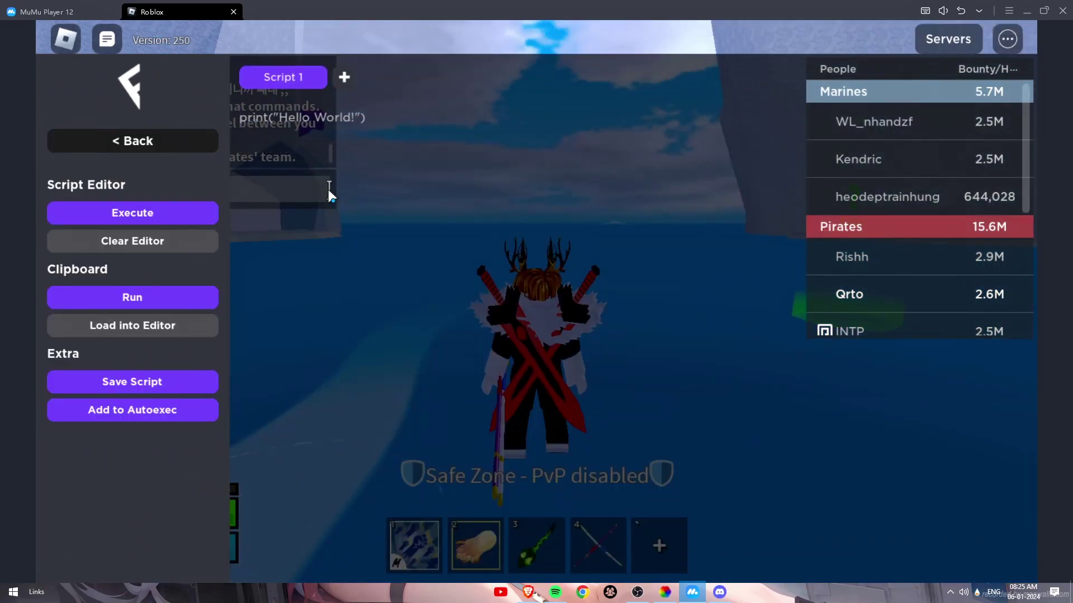
{"action": "left_click", "coordinate": [328, 189]}
{"action": "key", "text": "ctrl+a"}
{"action": "key", "text": "BackSpace"}
{"action": "key", "text": "ctrl+v"}
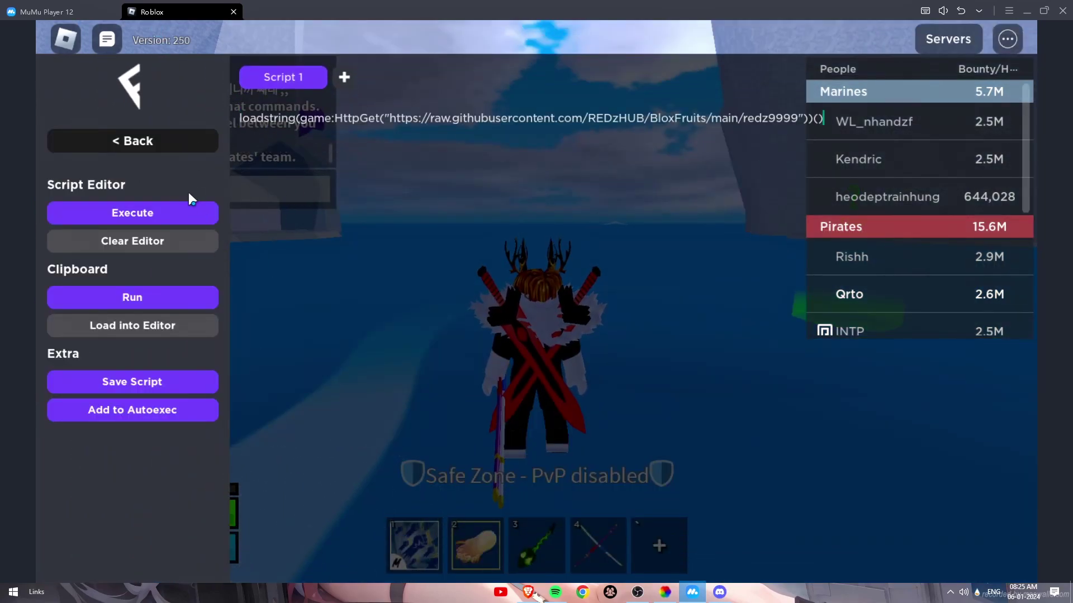
- Execute REDz Hub, then in its Farm tab choose Melee as Farm Tool and enable Auto Farm Level
{"action": "left_click", "coordinate": [175, 217]}
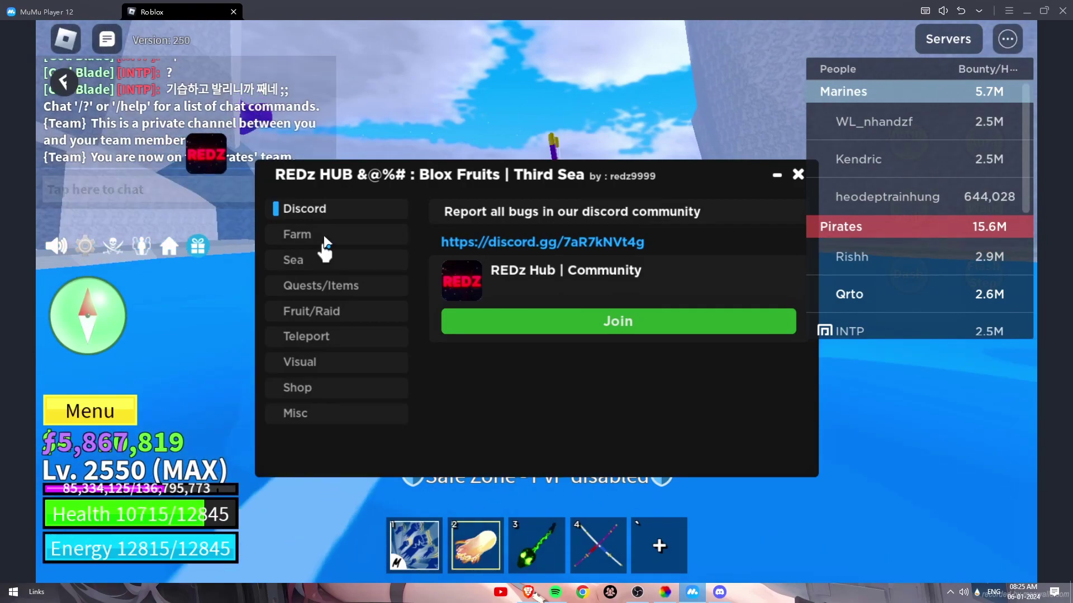
{"action": "left_click", "coordinate": [325, 237]}
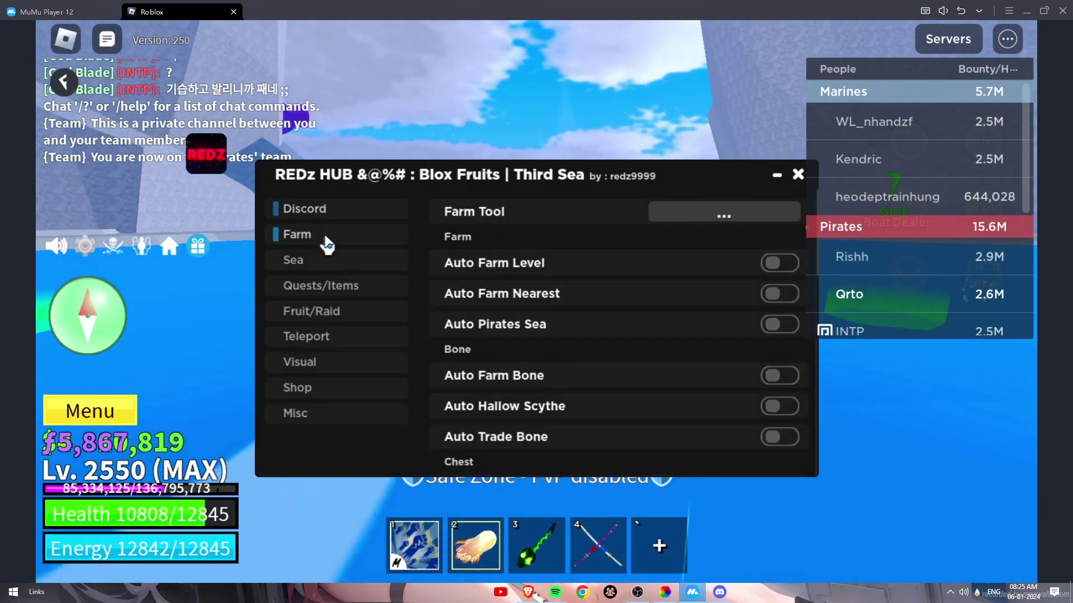
{"action": "left_click", "coordinate": [632, 224]}
{"action": "left_click", "coordinate": [618, 242]}
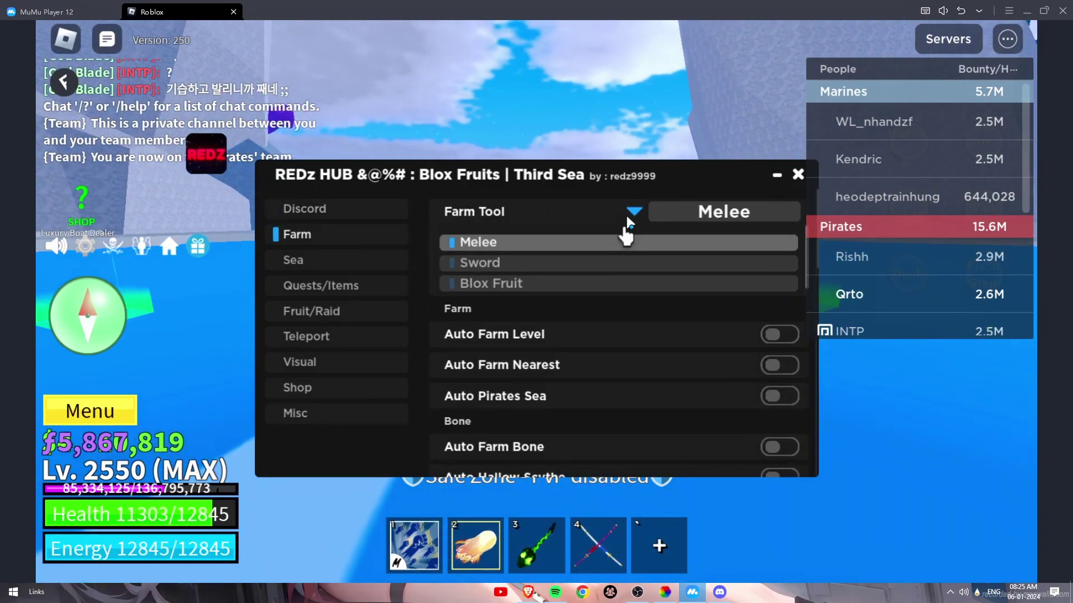
{"action": "left_click", "coordinate": [630, 211]}
{"action": "left_click", "coordinate": [687, 263]}
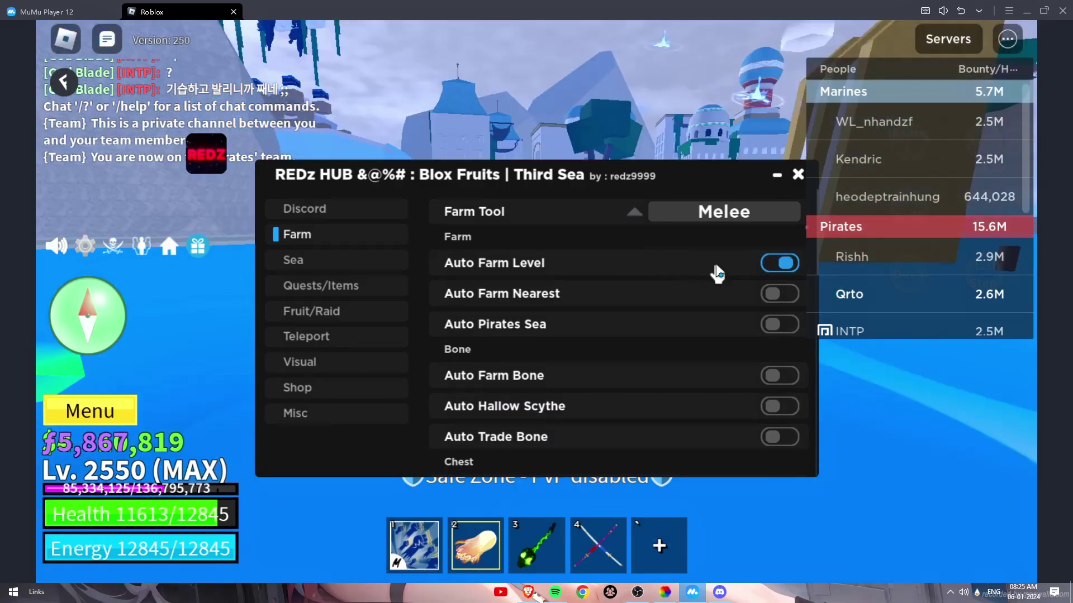